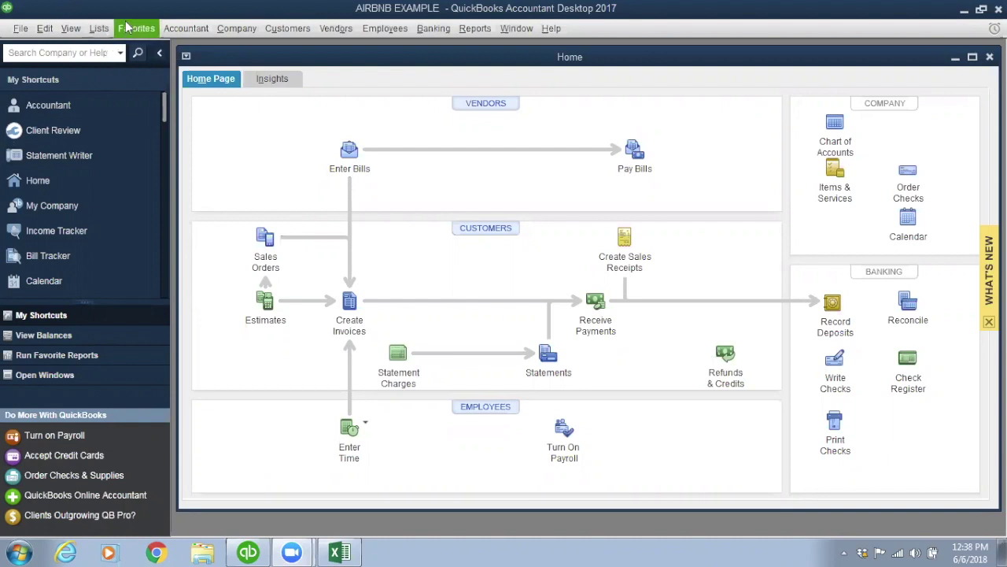
Step: Open the Chart of Accounts from the Lists menu and enlarge its window to show every account
left_click(99, 29)
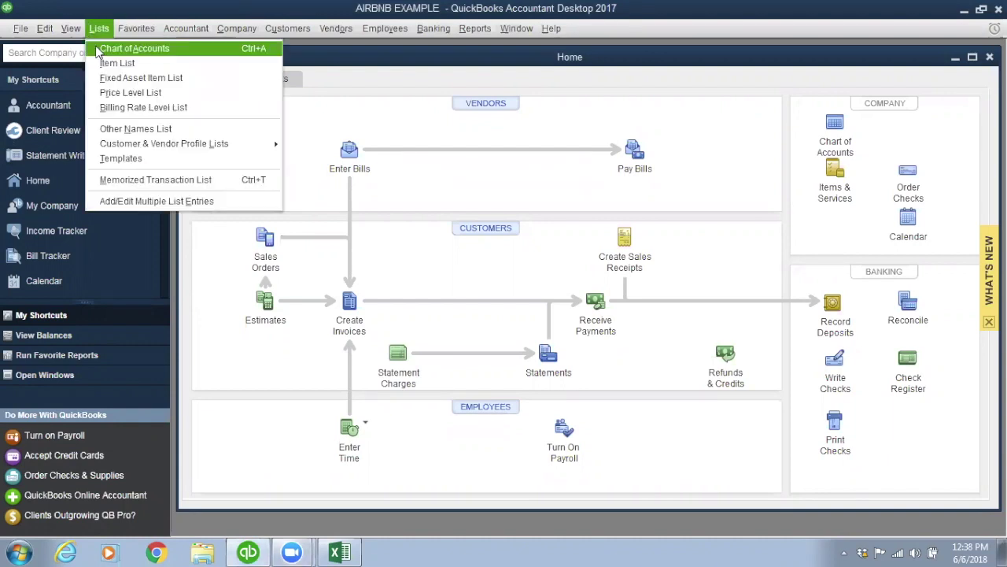
left_click(101, 46)
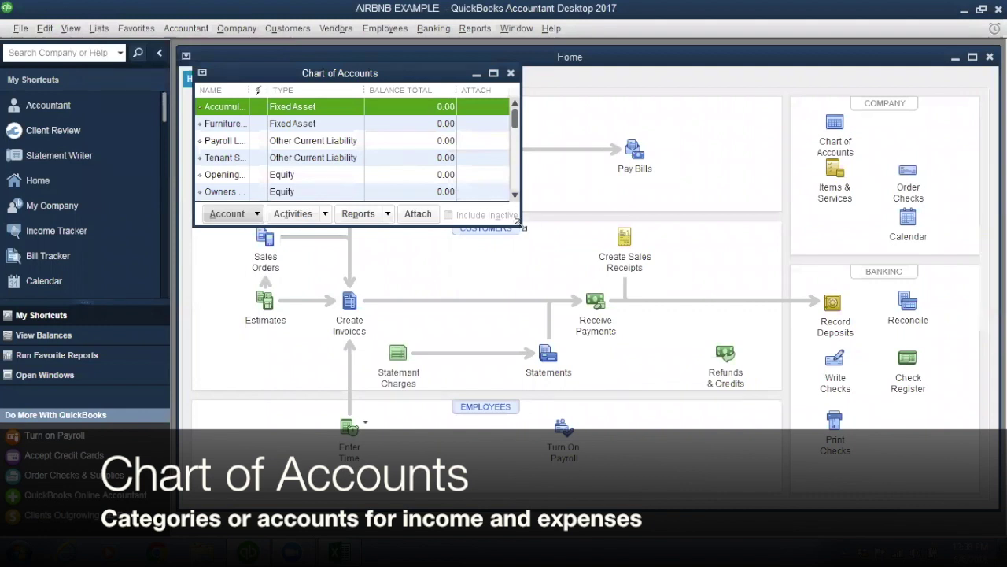
left_click_drag(517, 223, 784, 389)
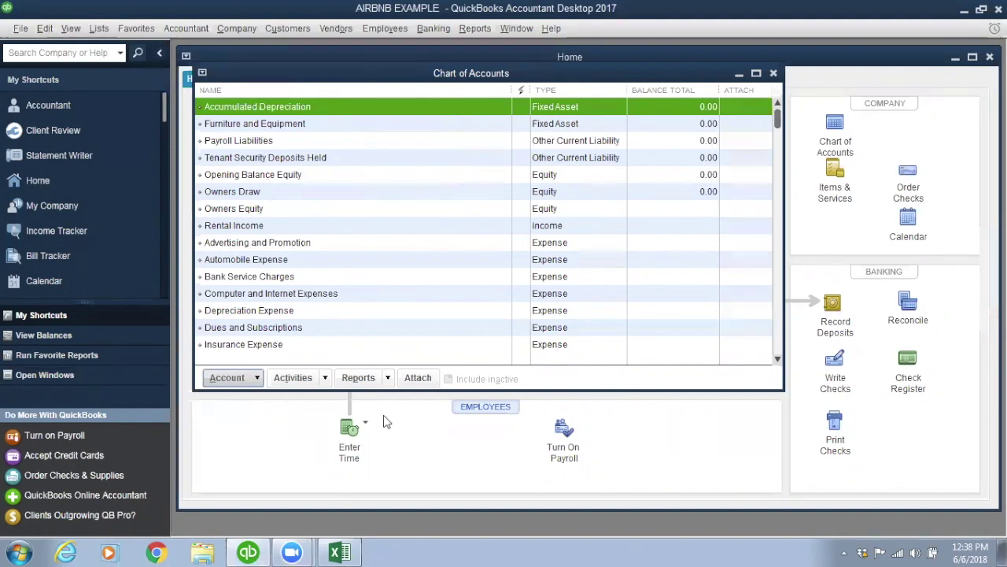
Step: Create a new Bank account named WELLS FARGO and decline the online bank feed setup
left_click(236, 377)
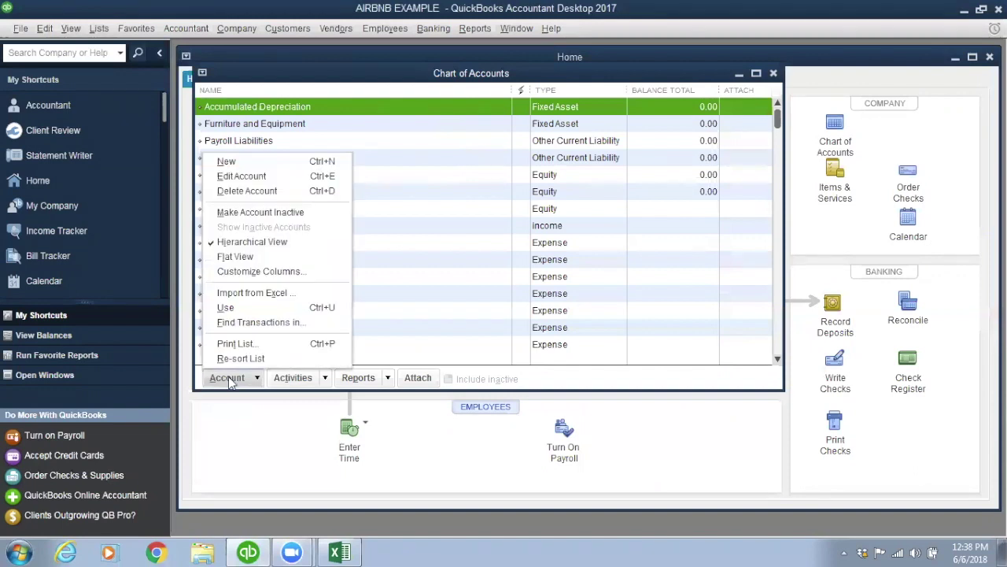
left_click(253, 164)
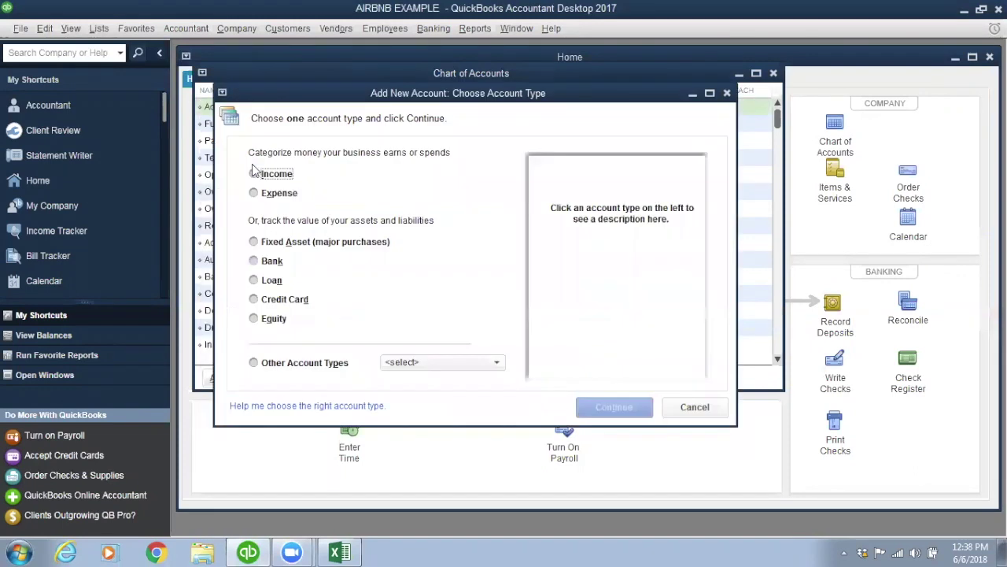
left_click(253, 261)
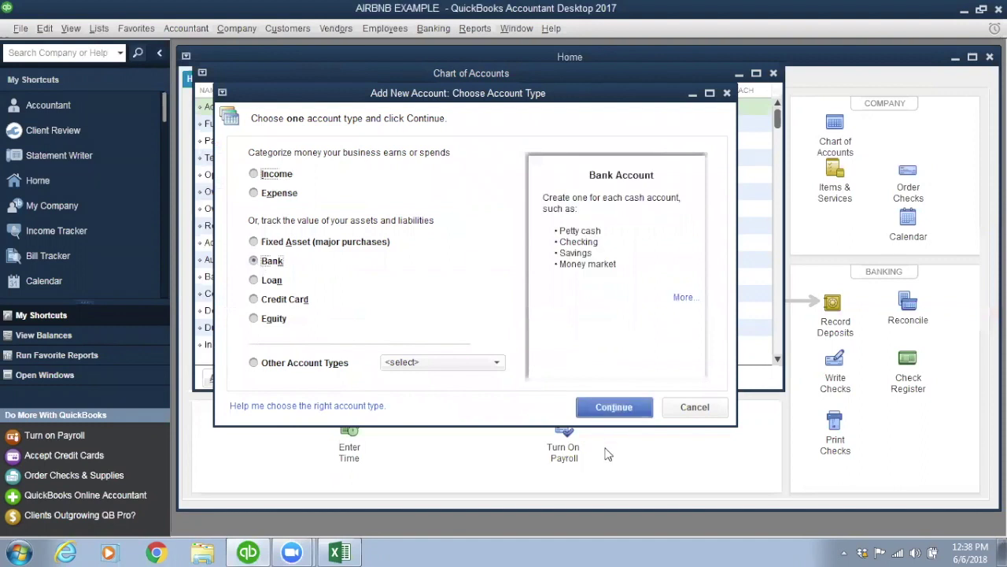
left_click(614, 407)
type("wELLS FARGO")
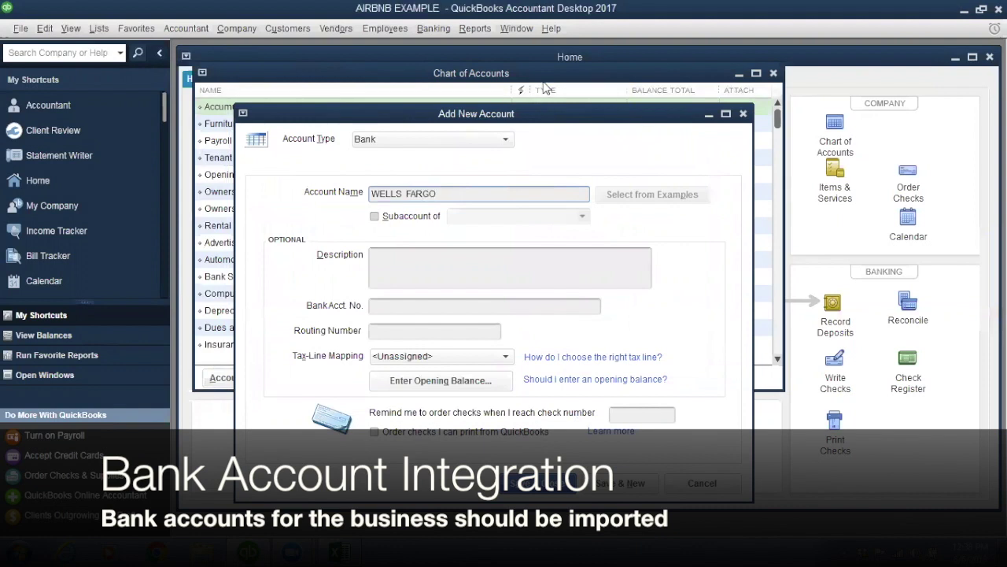
left_click(564, 488)
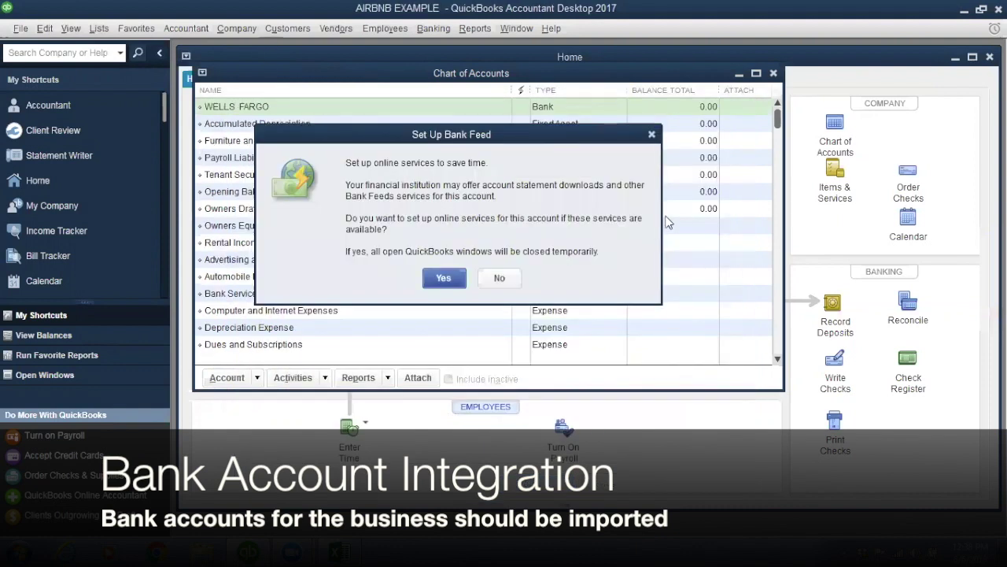
left_click(500, 278)
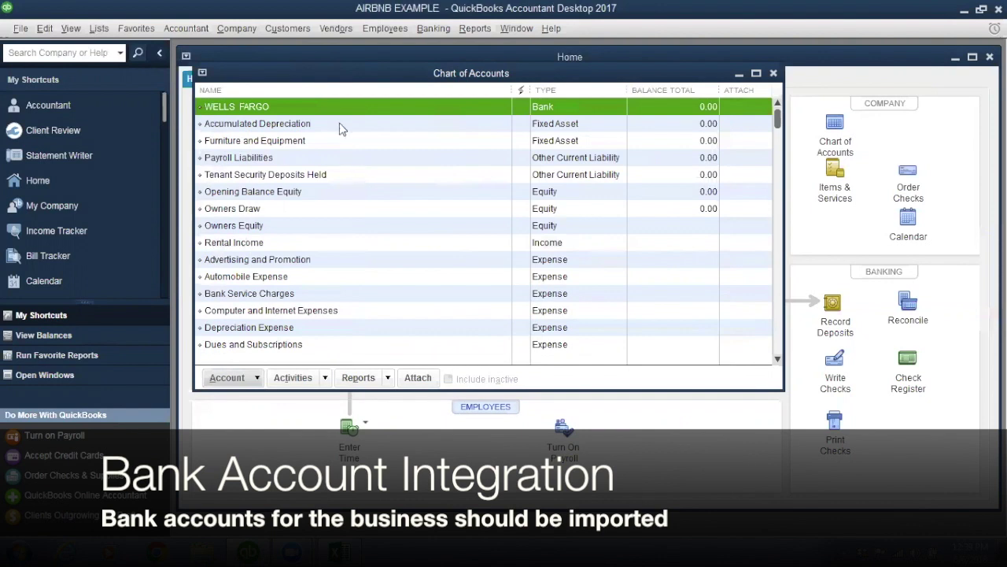
Step: Open the WELLS FARGO register, then enlarge and reposition its window
double_click(334, 109)
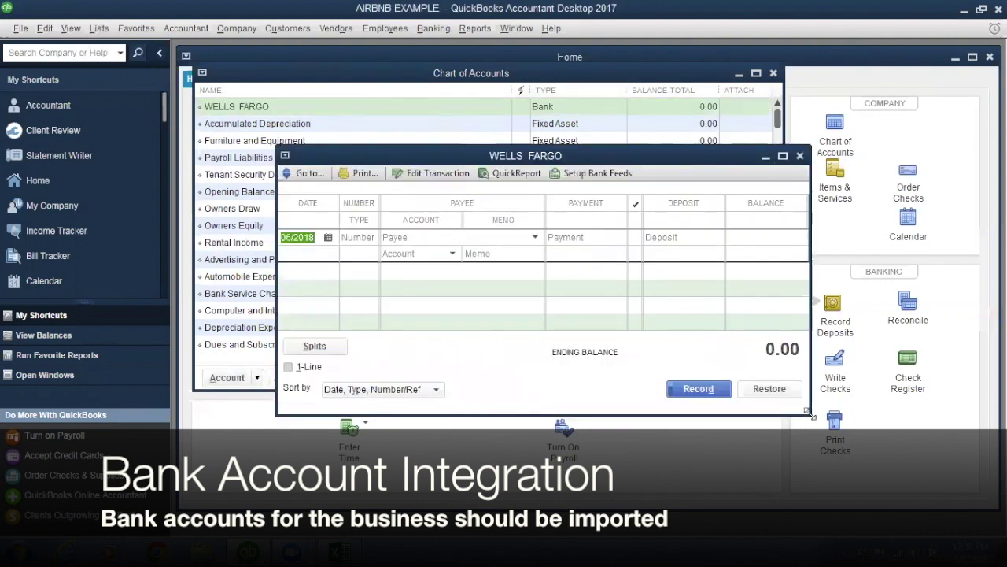
left_click_drag(809, 414, 845, 451)
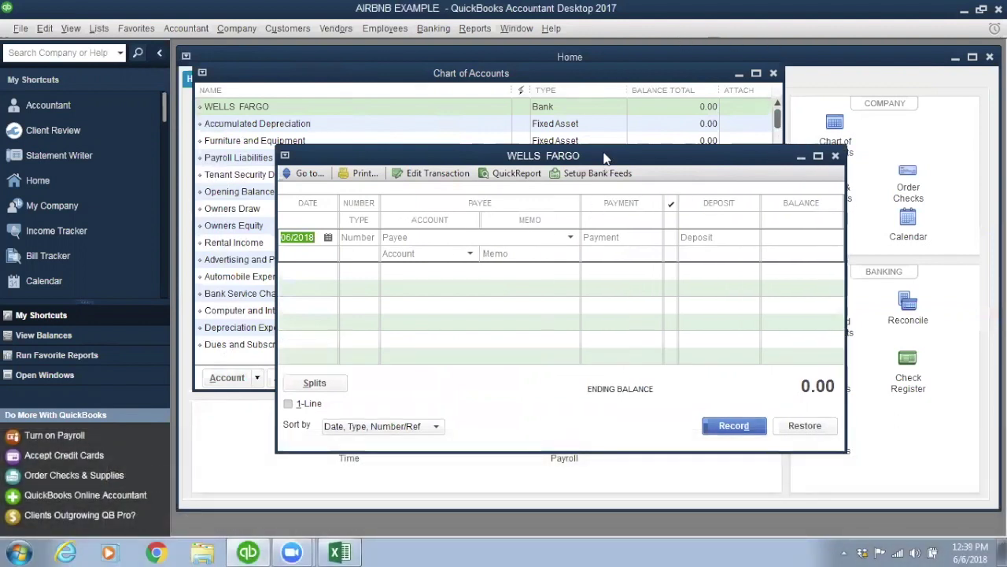
left_click_drag(605, 157, 646, 111)
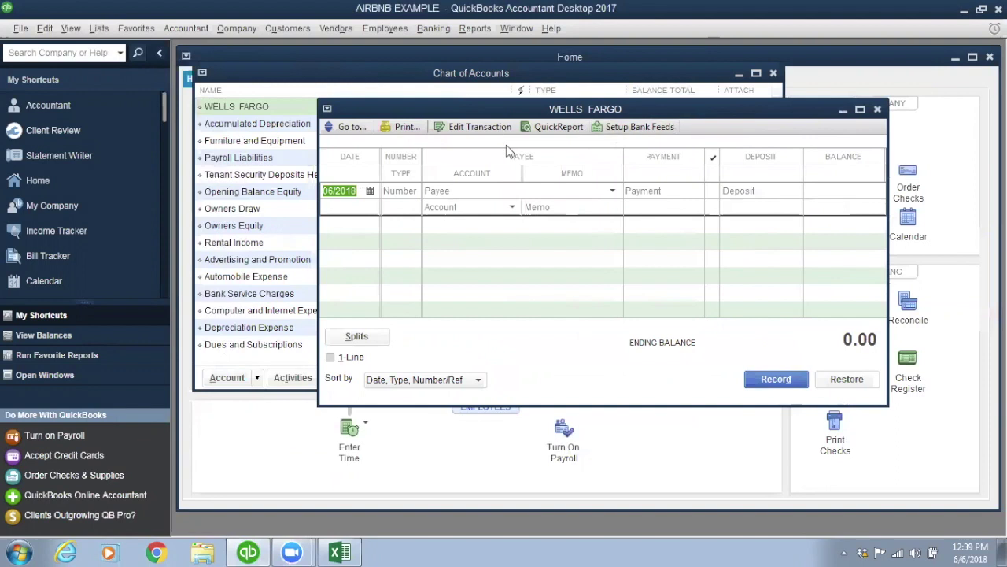
Step: Record a 500.00 payment to the Office Supplies account in the WELLS FARGO register
left_click(430, 208)
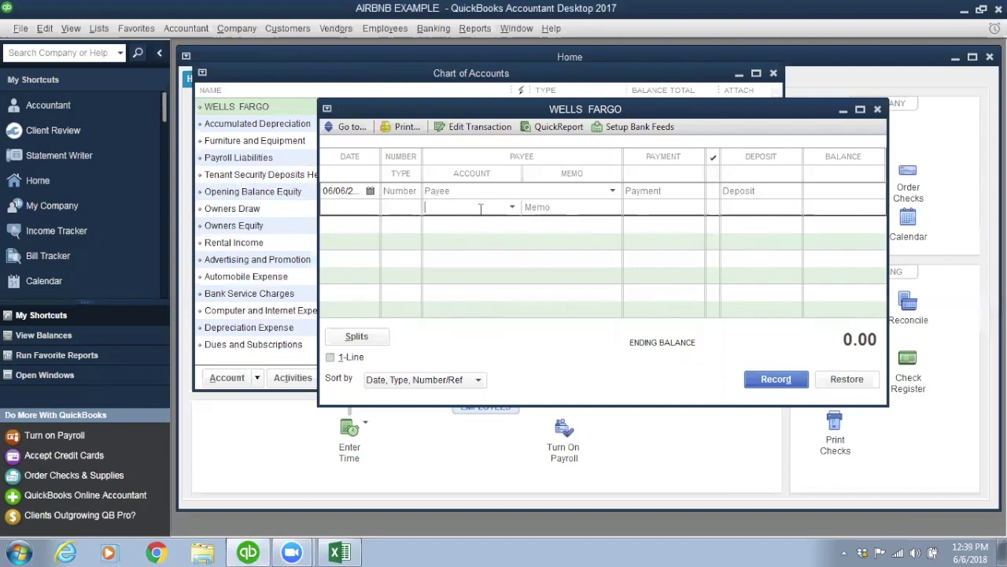
type("SUP")
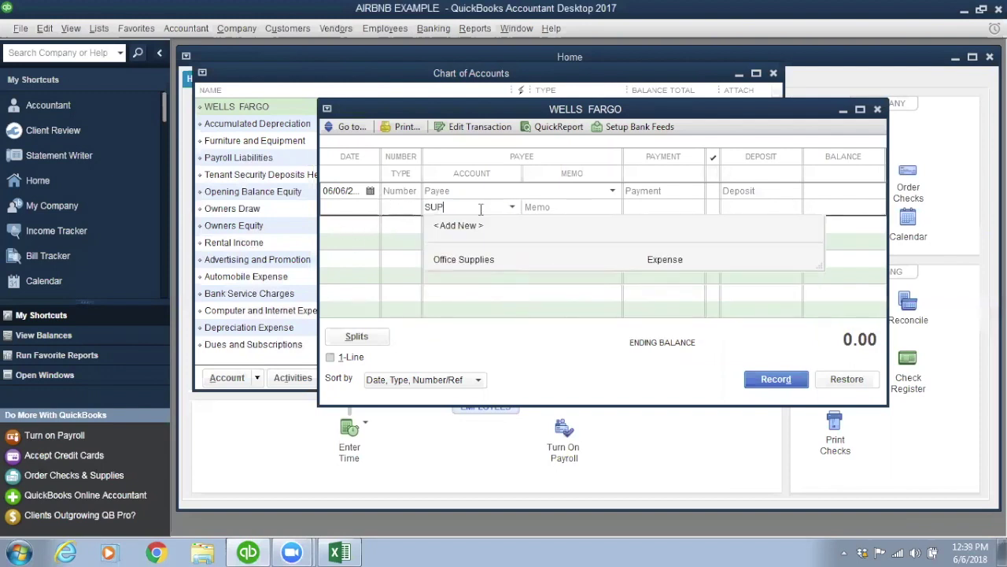
left_click(472, 264)
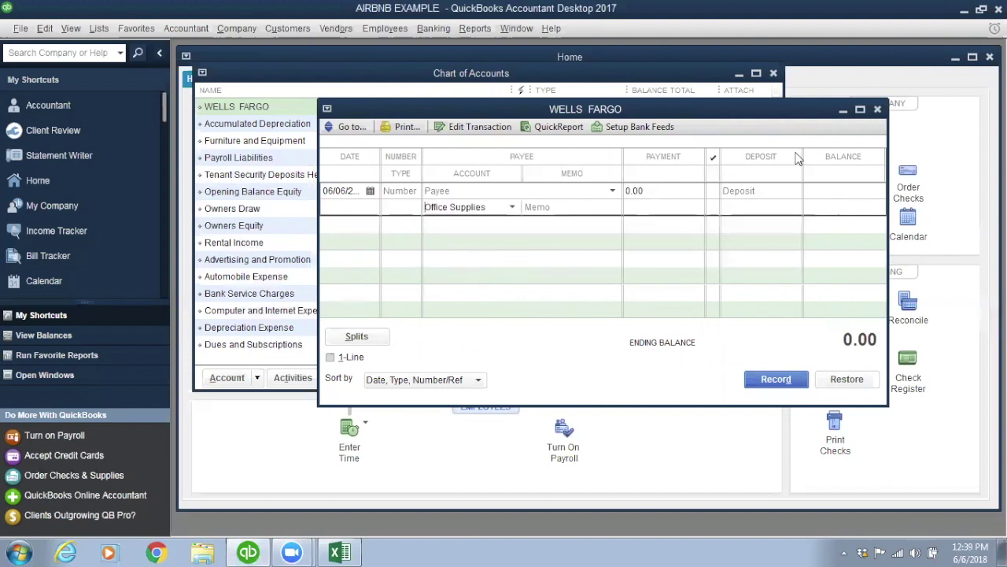
left_click(680, 198)
type("500")
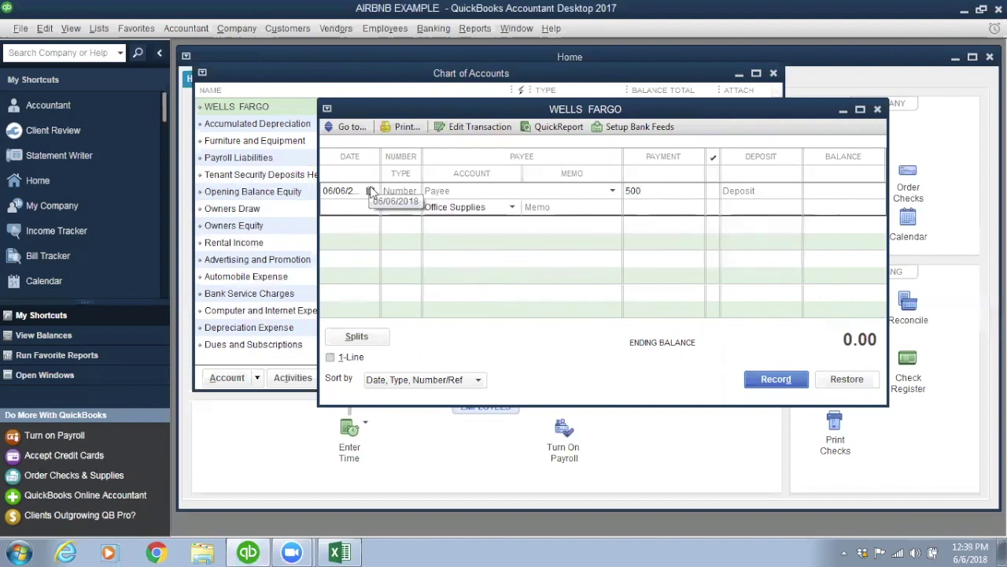
key("Return")
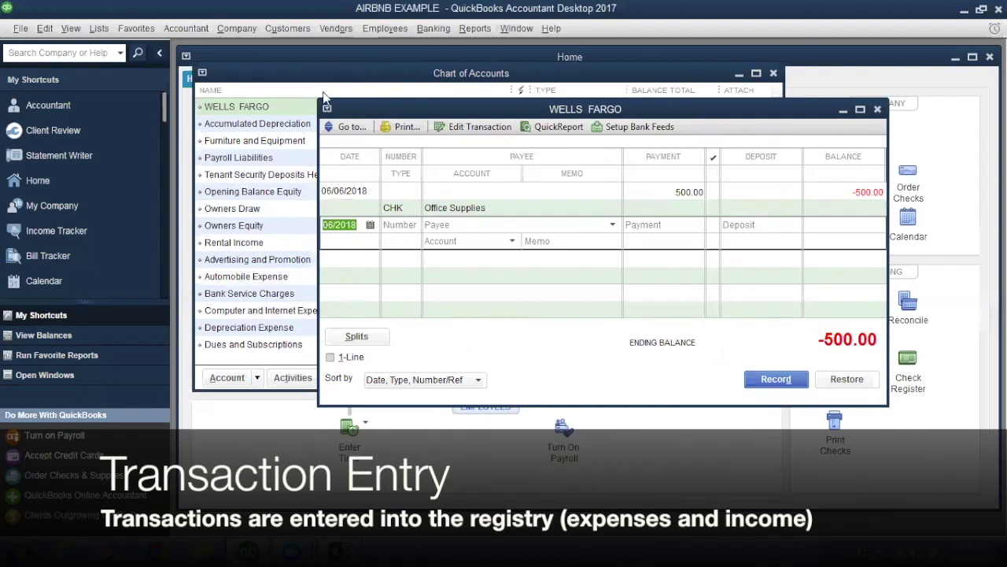
left_click_drag(315, 98, 240, 84)
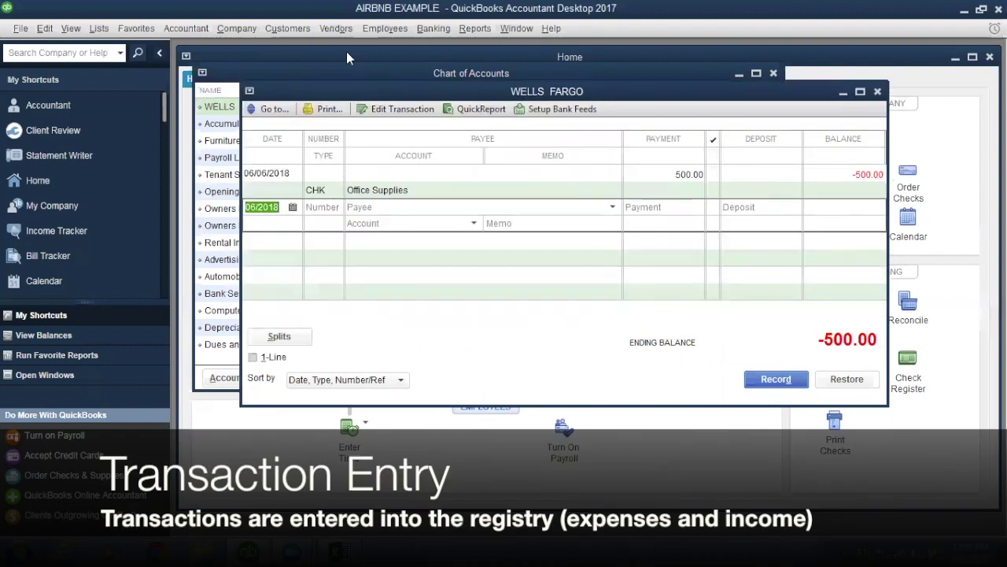
Step: Open the standard Profit & Loss report, then move and enlarge its window to show 500.00 Office Supplies
left_click(487, 28)
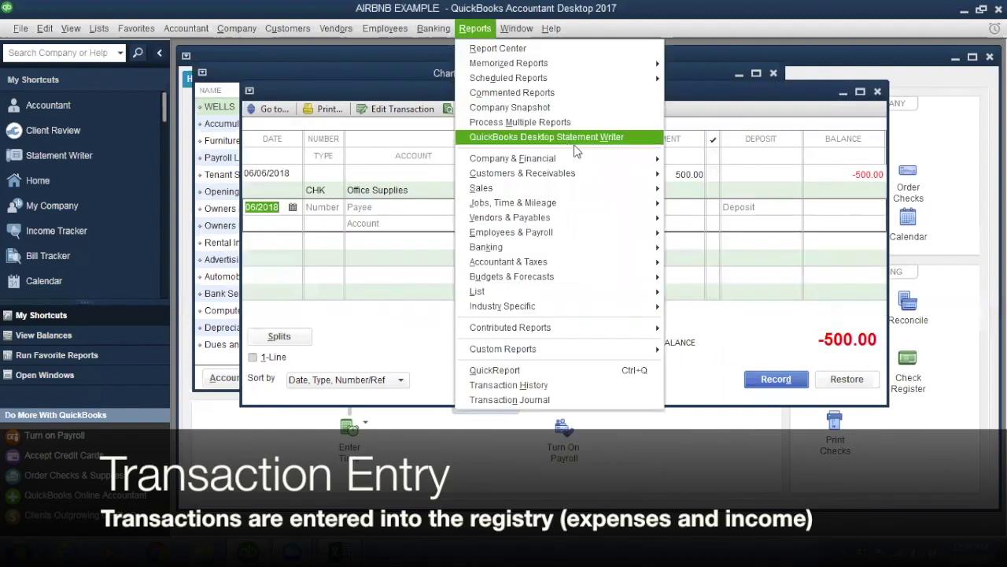
mouse_move(590, 160)
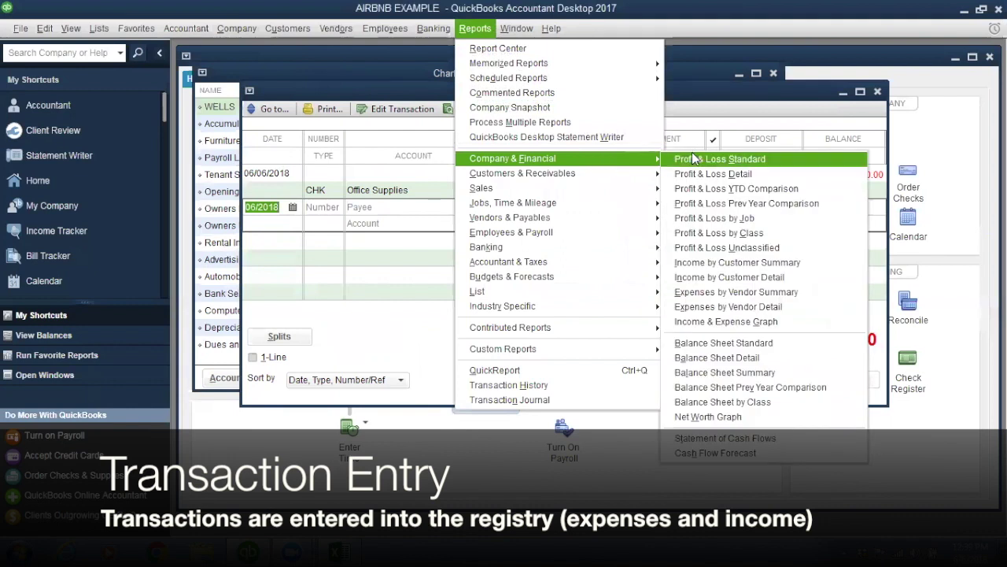
left_click(694, 159)
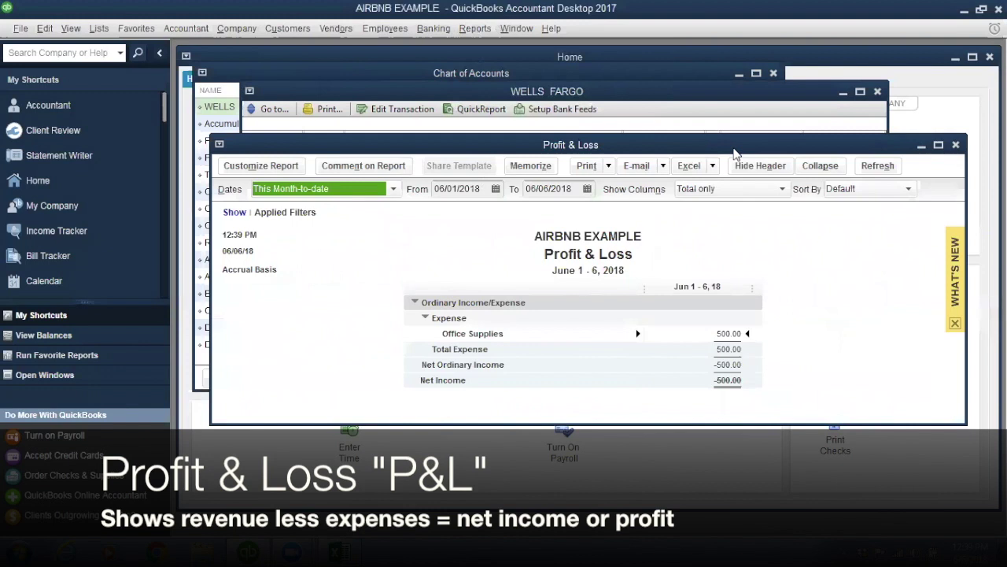
left_click_drag(735, 152, 812, 120)
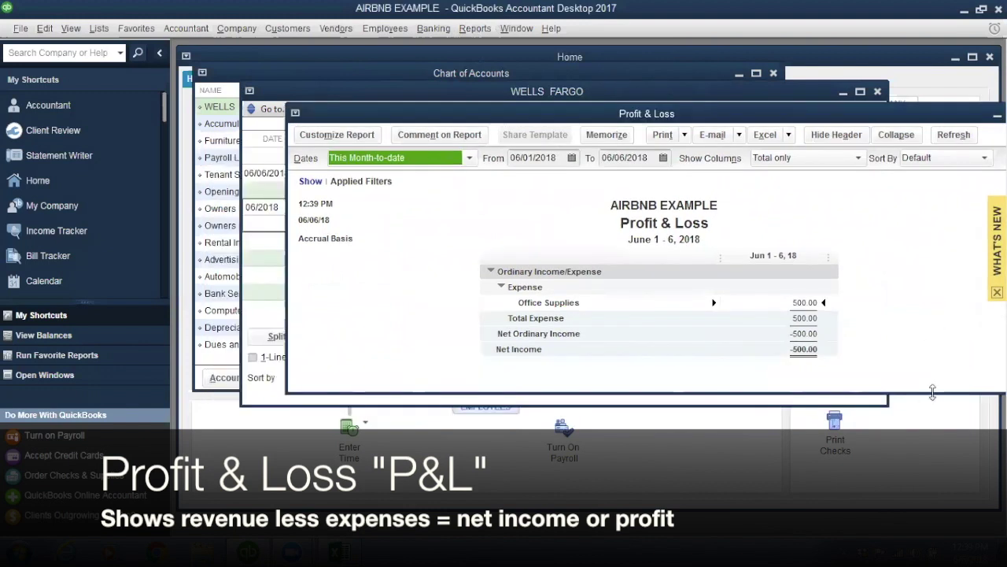
left_click_drag(932, 391, 895, 478)
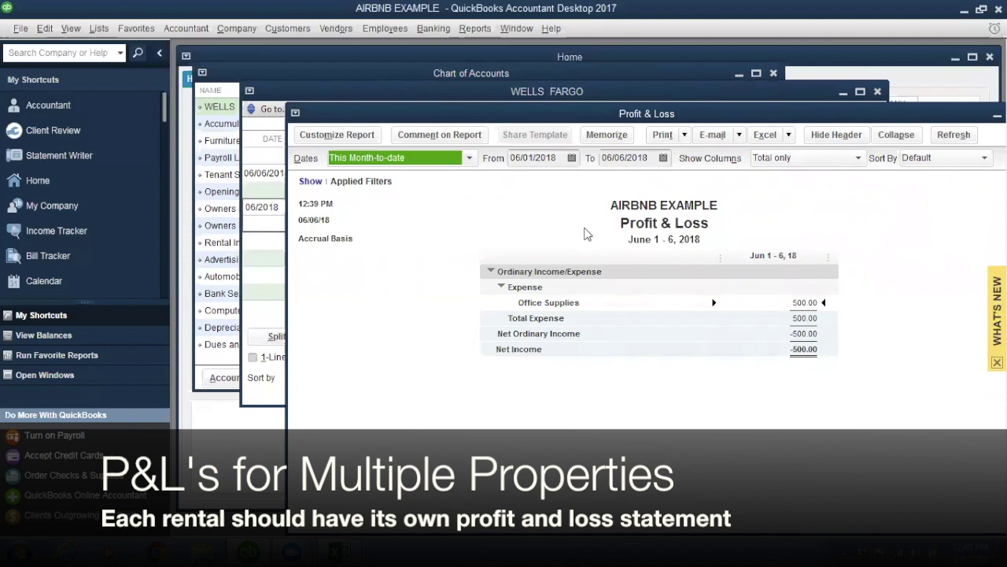
Step: Bring the WELLS FARGO register forward and place the cursor in the new row's Account field
left_click(263, 225)
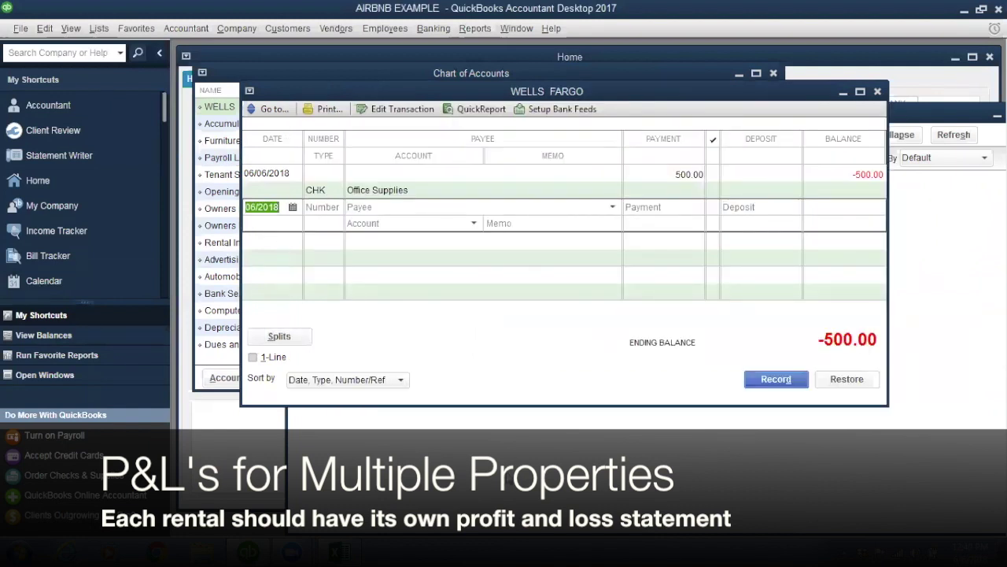
left_click(506, 481)
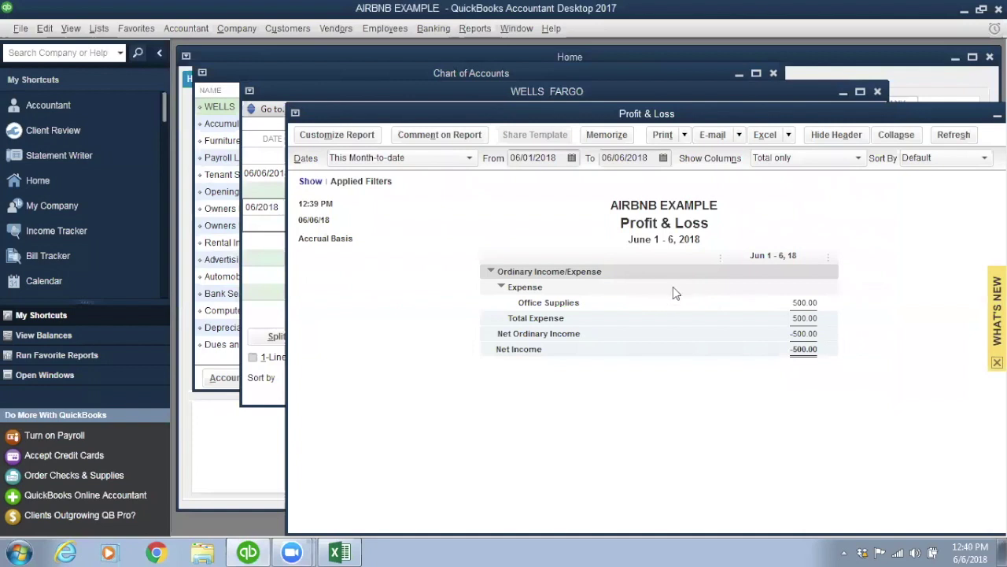
left_click(266, 224)
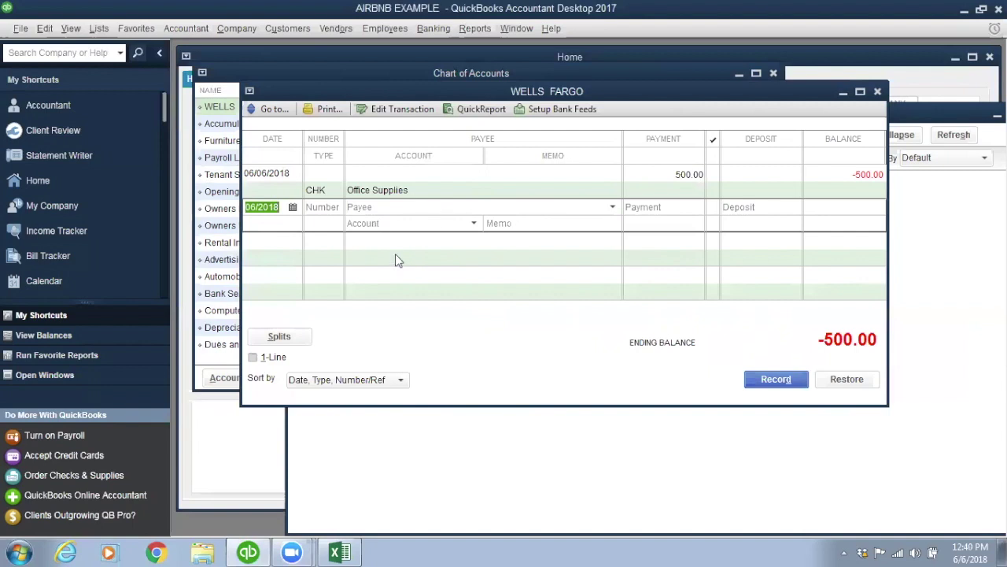
left_click(427, 209)
left_click(427, 224)
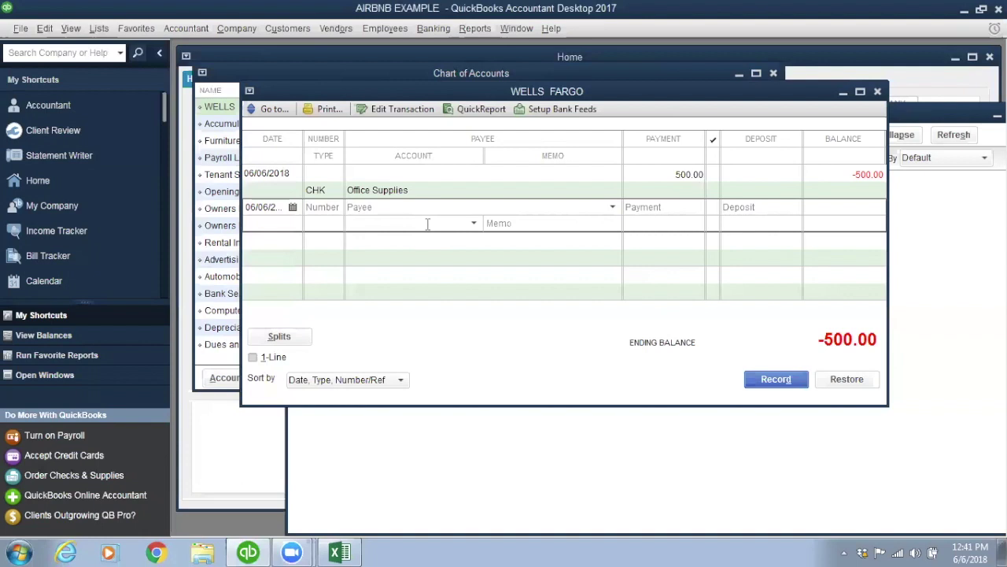
Step: Record a 3,000.00 payment to the Utilities account in the WELLS FARGO register
type("Utilities")
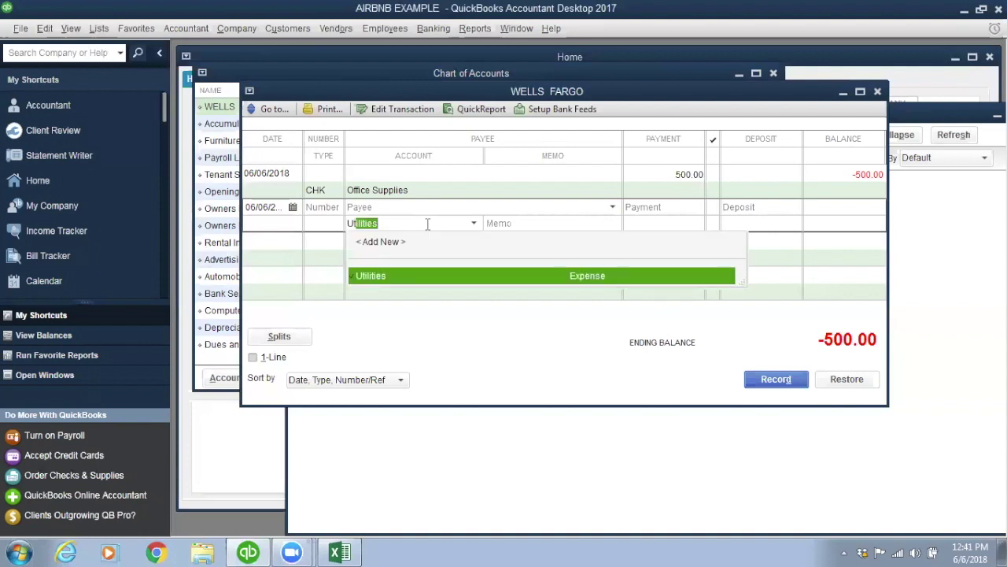
key("Tab")
key("Tab")
type("30")
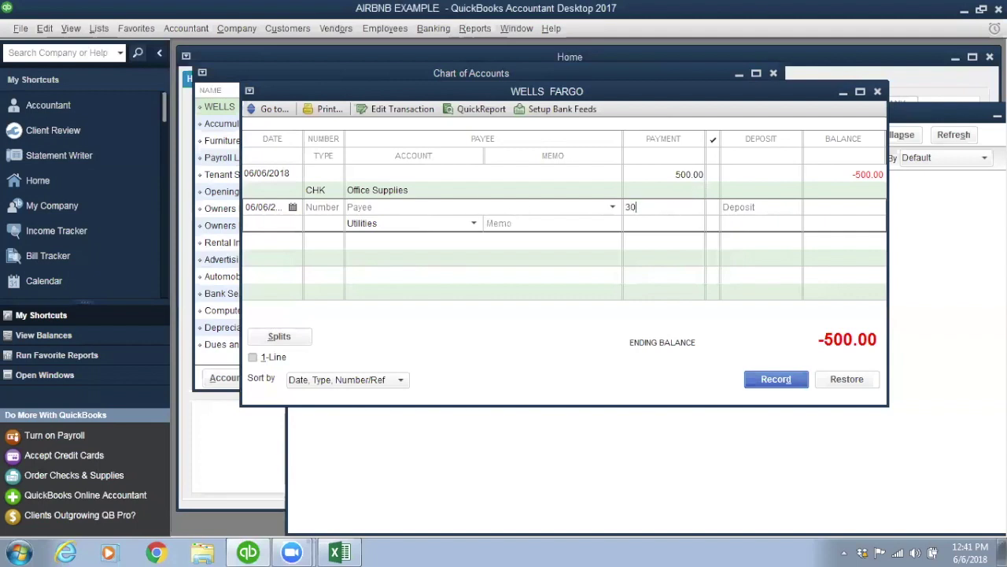
type("00")
left_click(763, 380)
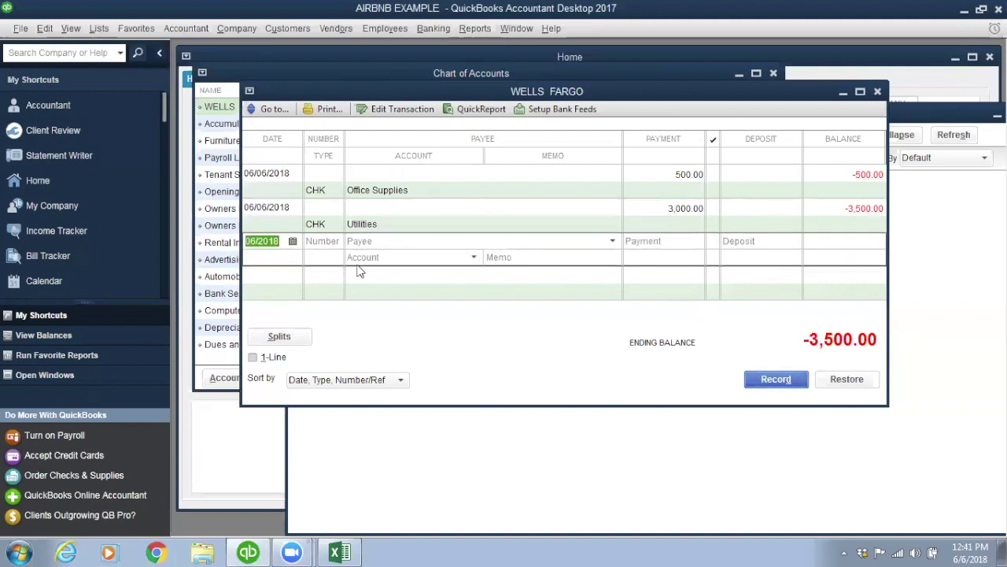
Step: Set up AirBNB as a new Income account from the register's Account field
left_click(384, 256)
key("Escape")
type("BNB")
key("Tab")
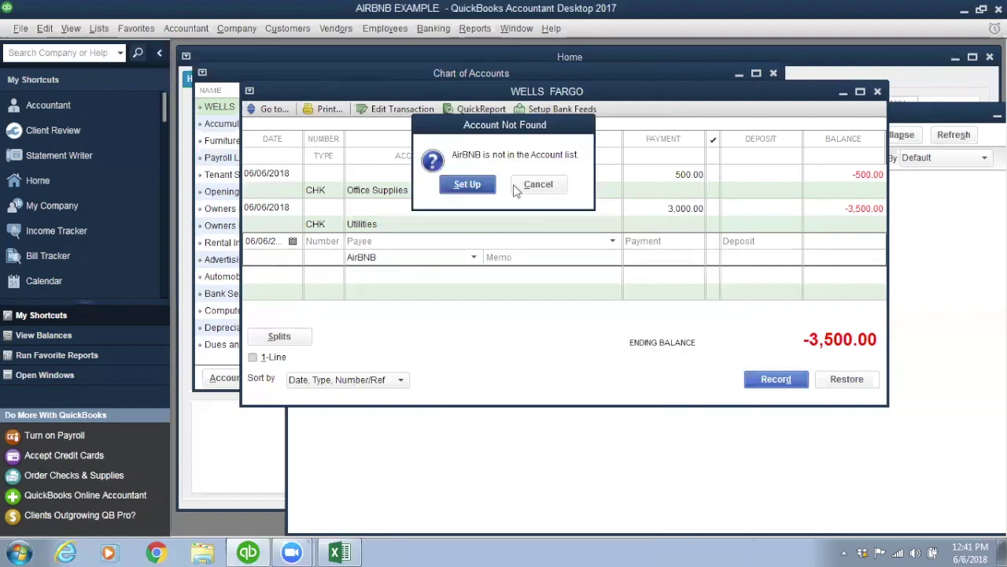
left_click(466, 184)
left_click(417, 99)
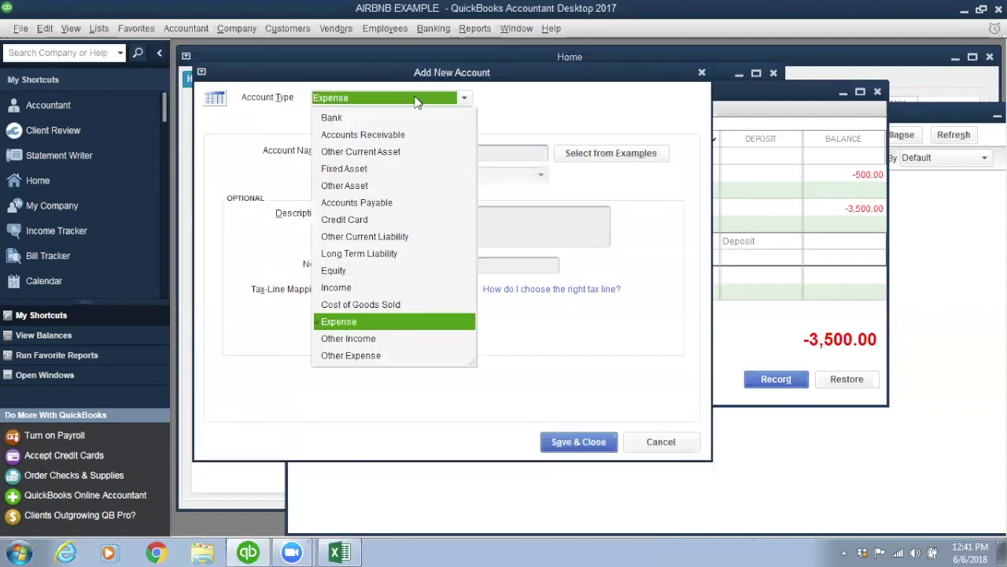
left_click(351, 288)
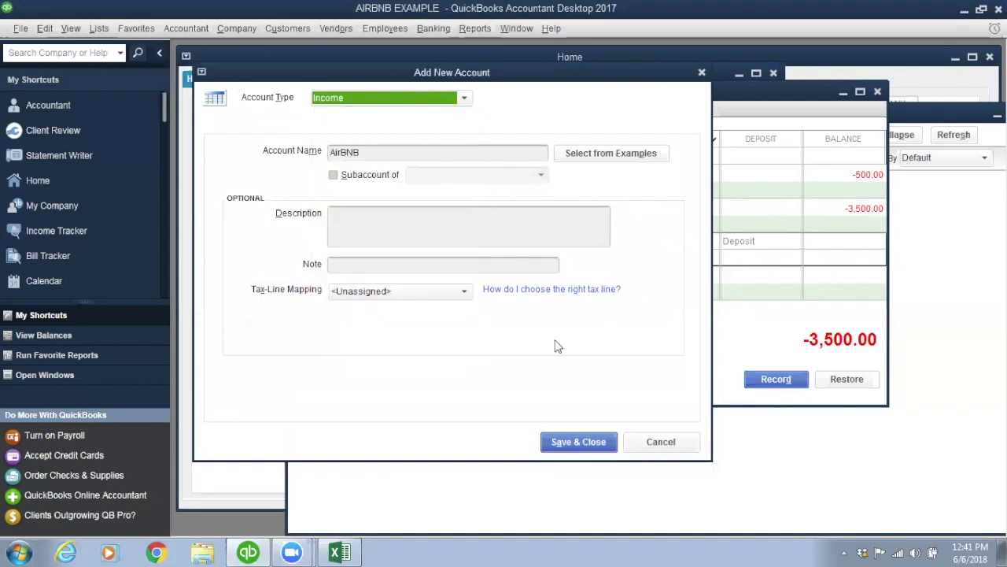
left_click(579, 441)
Step: Record a 1,000.00 AirBNB deposit and bring the Profit & Loss report forward
left_click(763, 240)
type("1000")
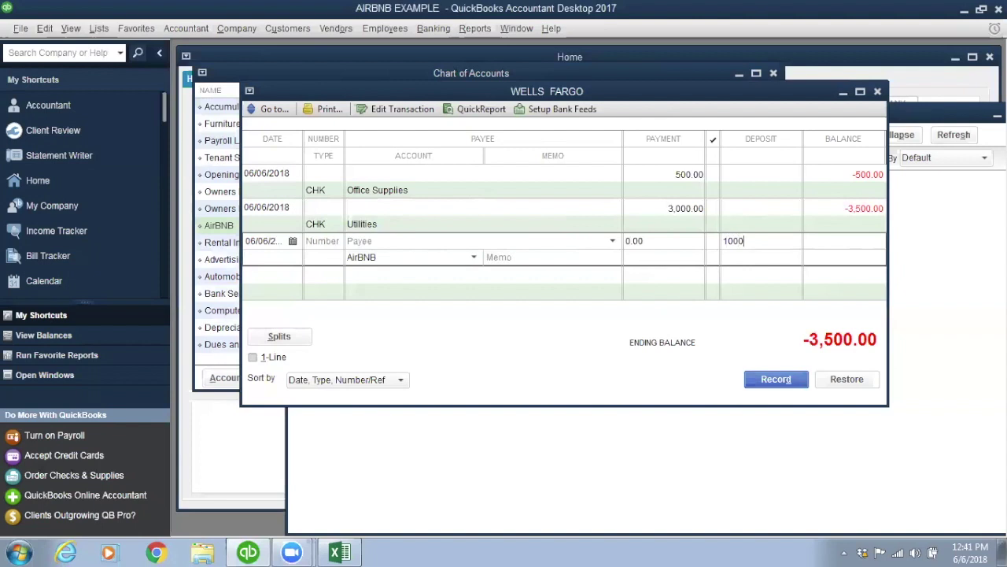
key("Return")
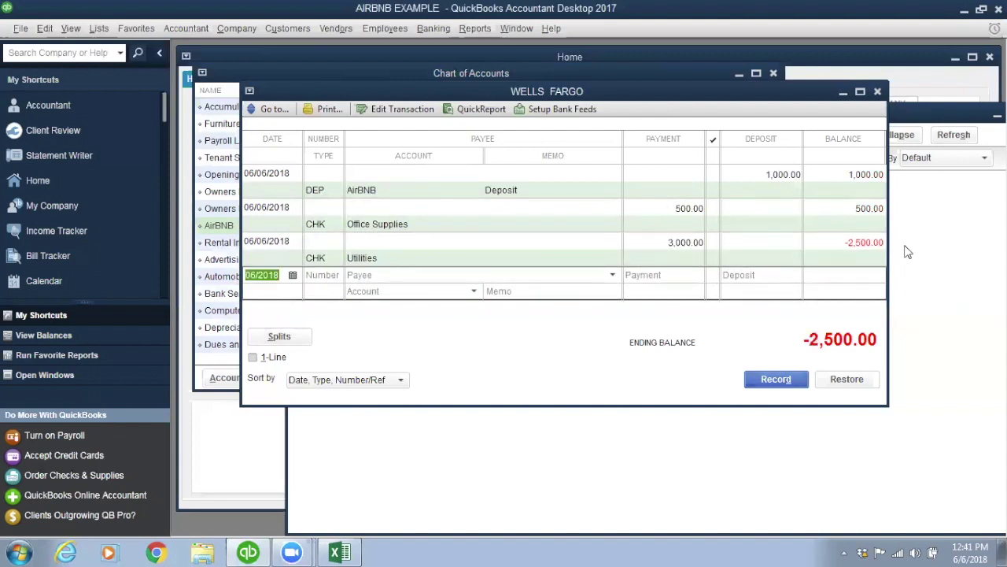
left_click(955, 254)
Step: Accept the refresh prompt so Profit & Loss shows 1,000.00 AirBNB income and 3,500.00 expenses
left_click(295, 212)
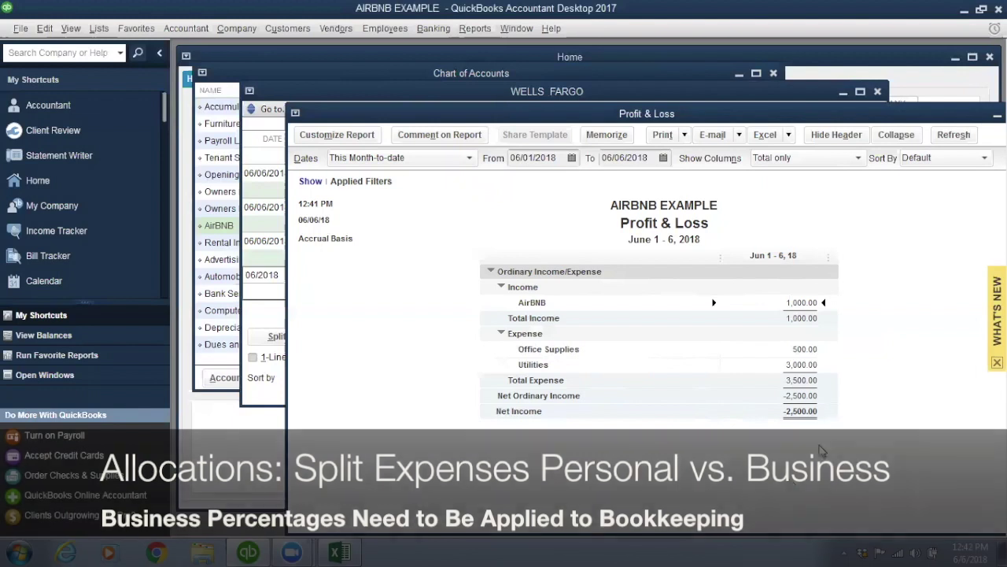
Step: Halve the Utilities payment to 1,500.00 using 3000/2, save it, and return to Profit & Loss
left_click(257, 320)
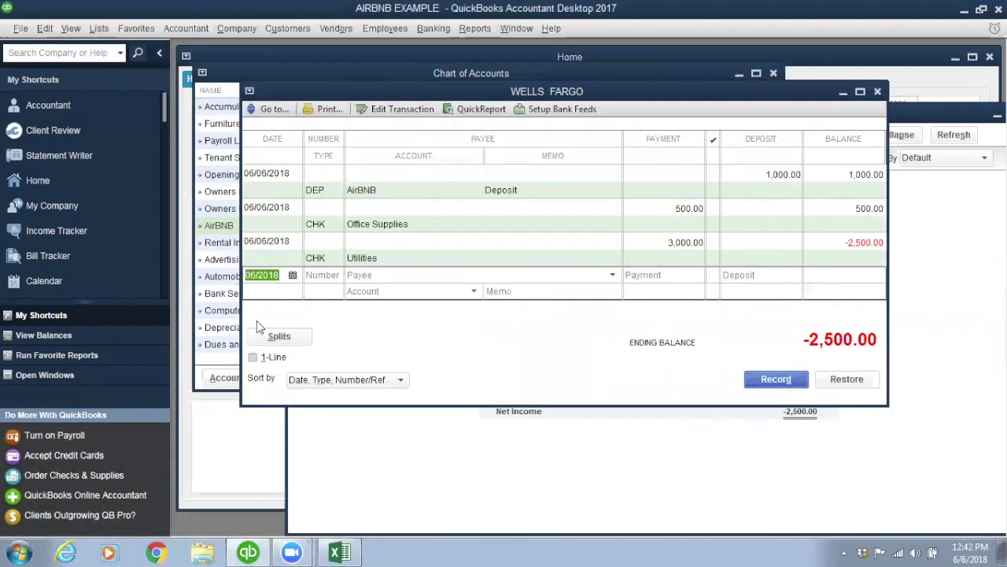
left_click(673, 242)
left_click_drag(672, 242, 575, 241)
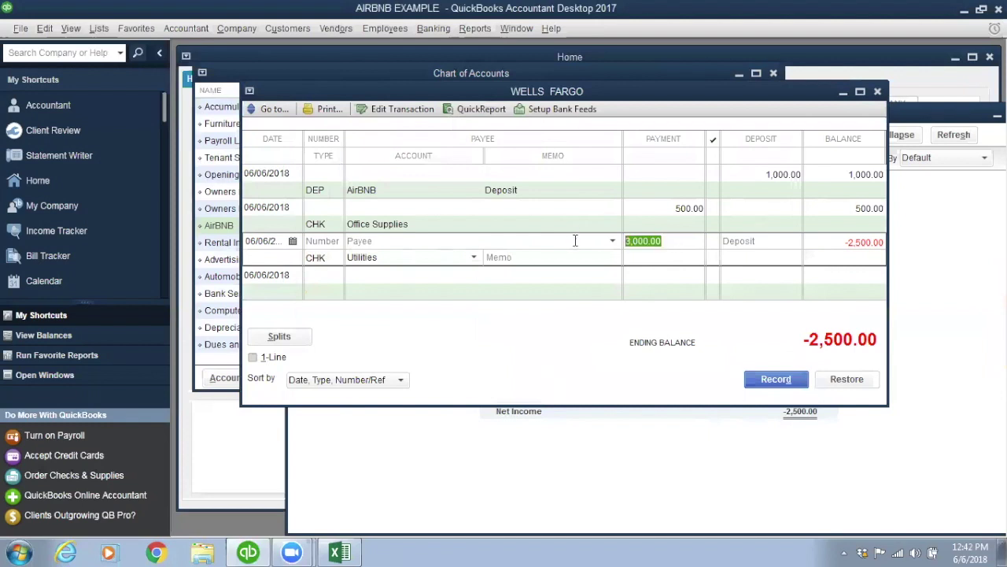
type("300")
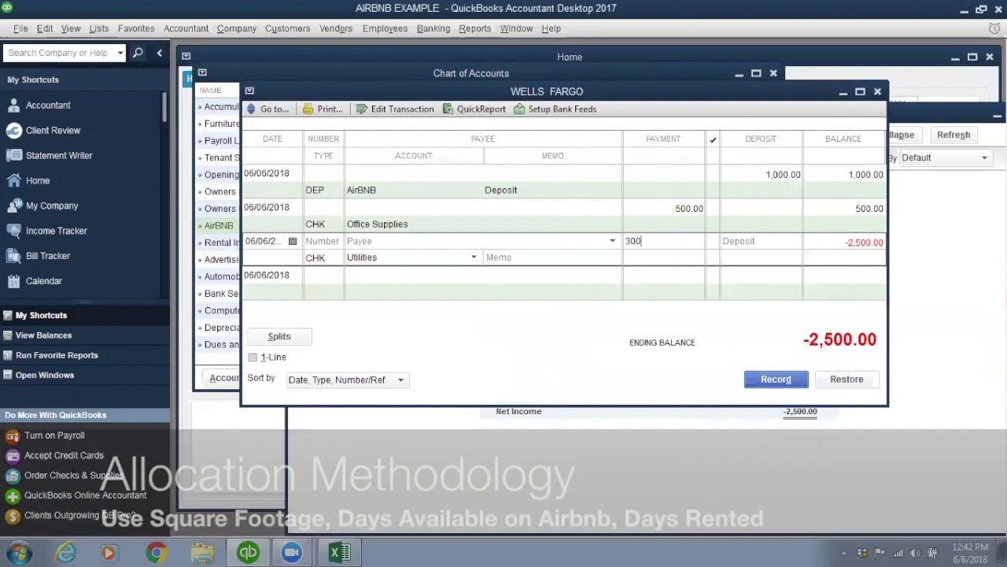
type("02")
key("Return")
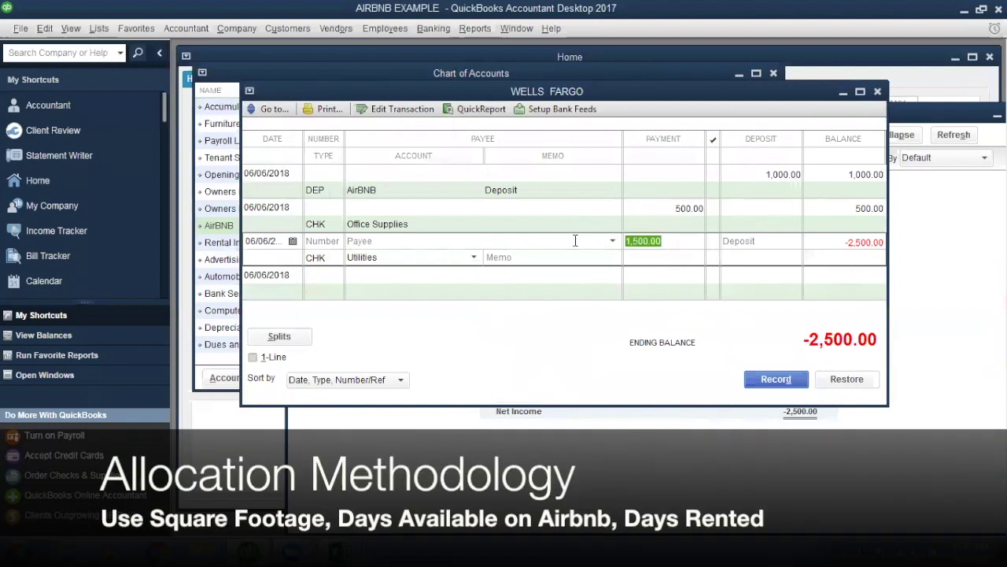
left_click(775, 379)
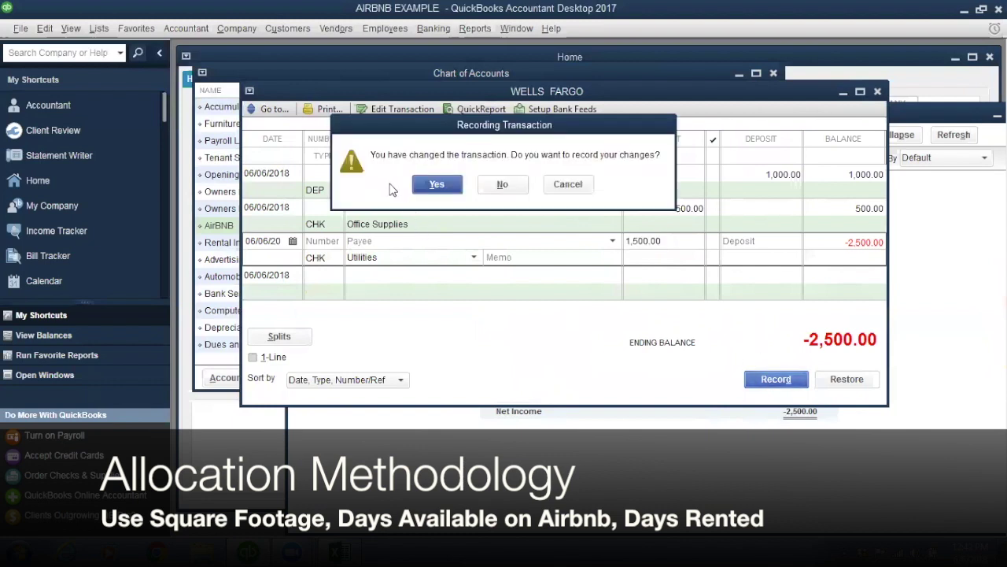
left_click(429, 189)
left_click(555, 410)
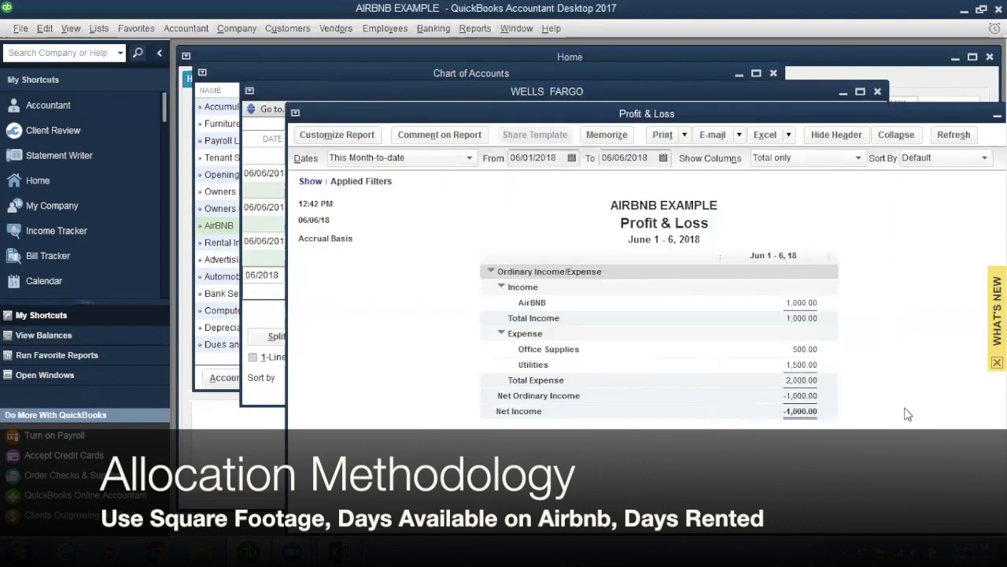